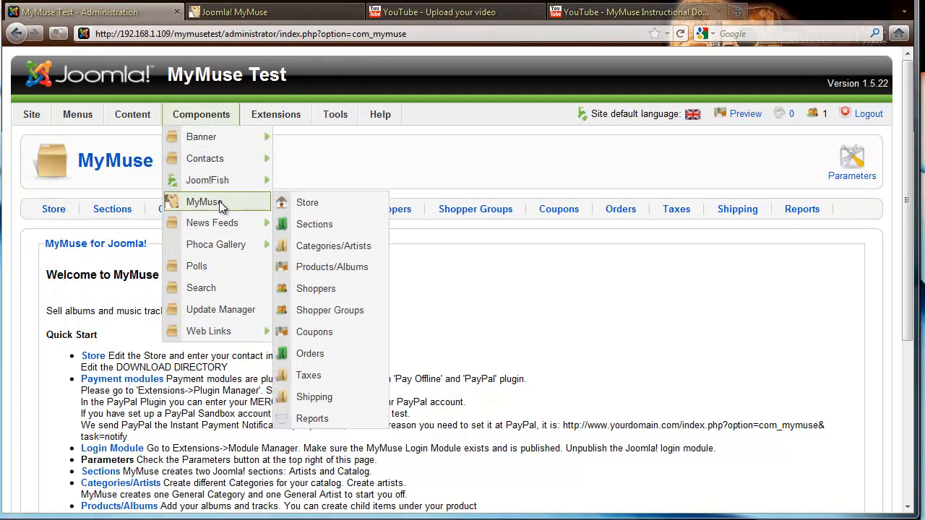
- Open the MyMuse store for editing and set its flash player to flowplayer-3.2.5.swf
click(304, 202)
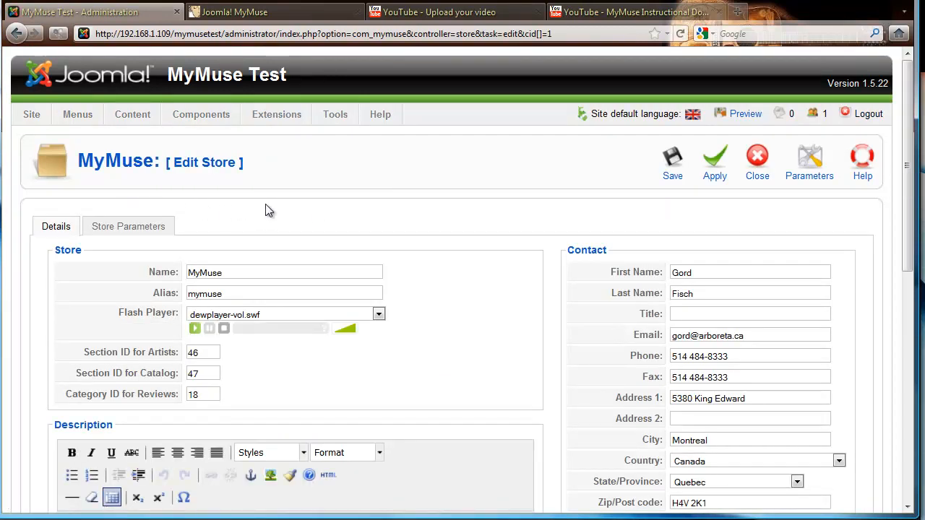
drag(908, 221, 912, 298)
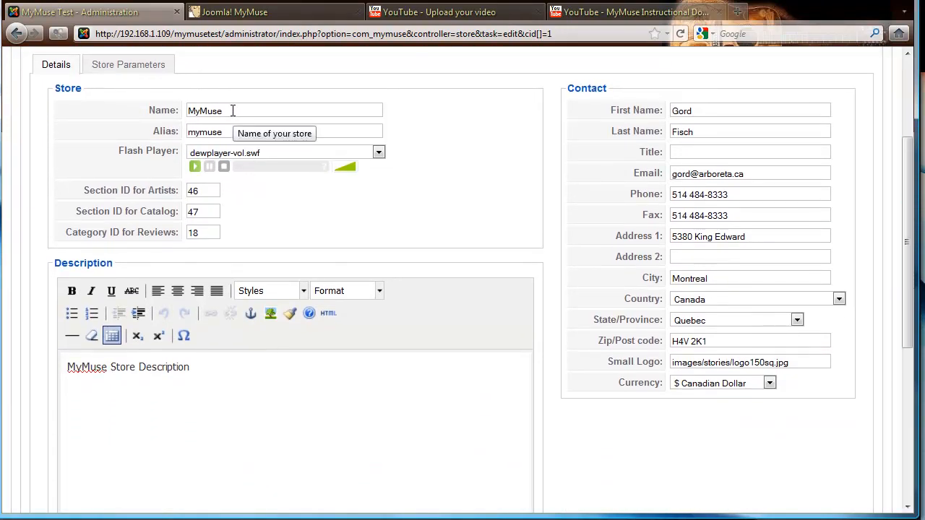
drag(235, 131, 182, 132)
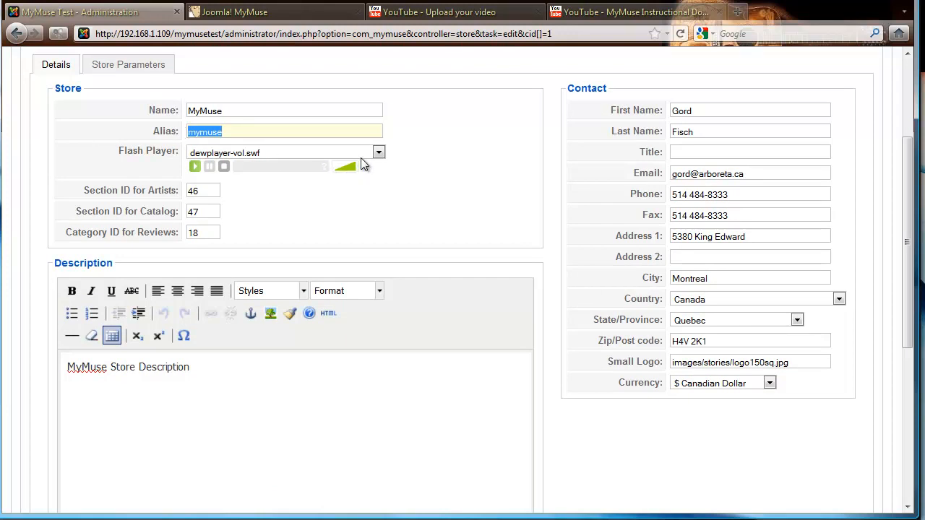
click(379, 153)
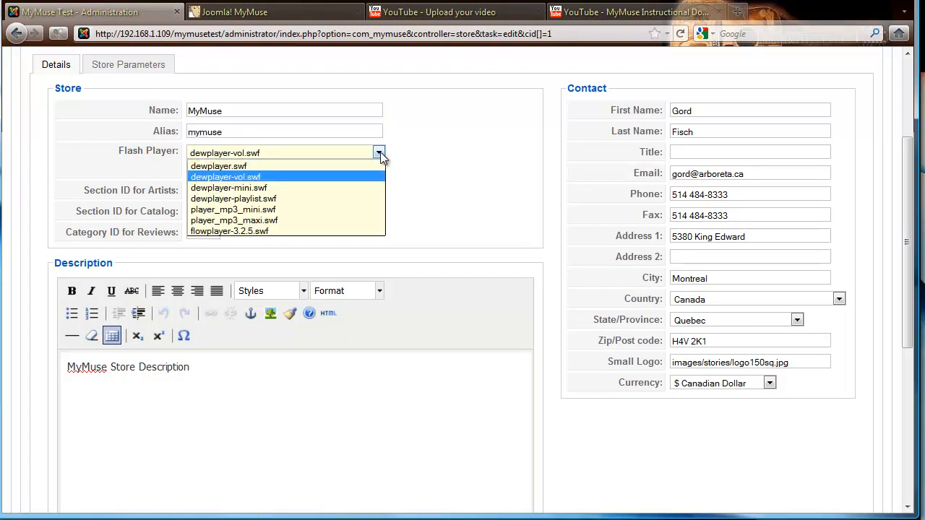
click(343, 231)
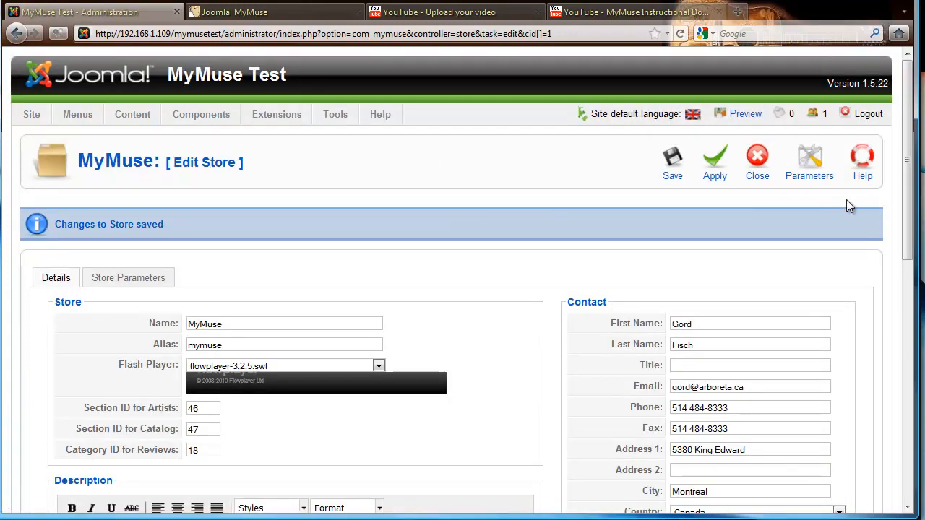
- Examine the store's review category ID, description, small logo path and the available currencies without changing them
drag(906, 206, 918, 308)
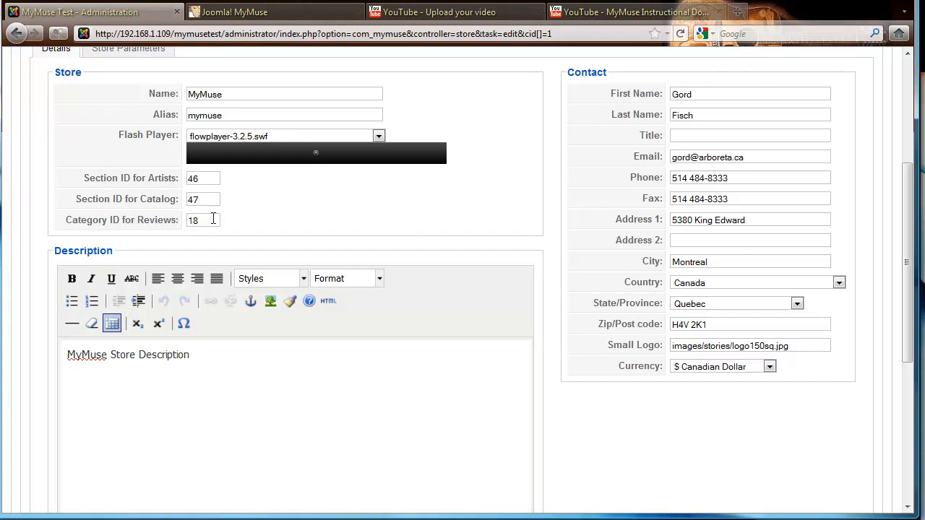
drag(200, 220, 177, 220)
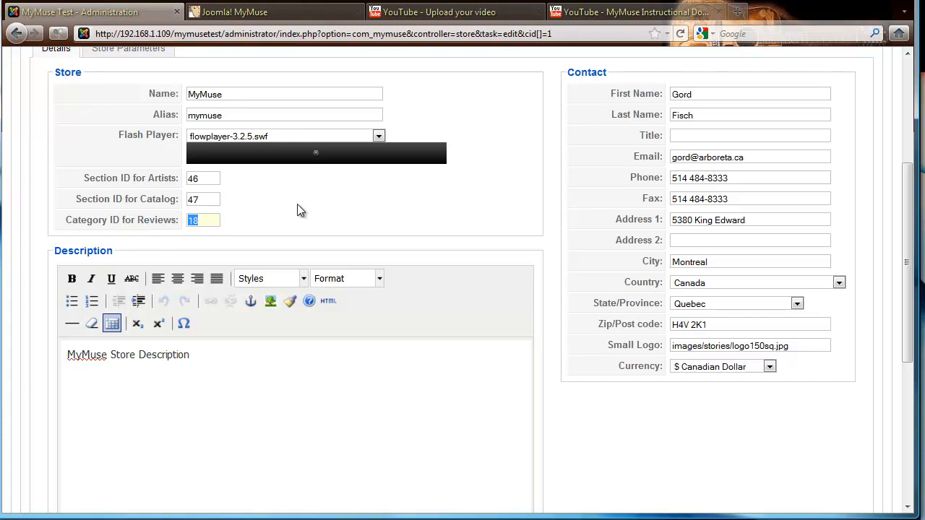
click(409, 209)
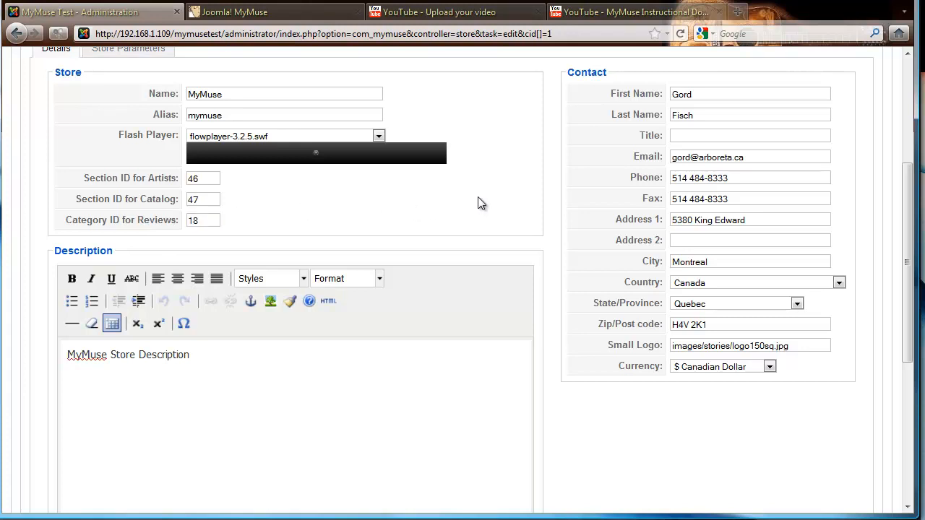
click(263, 365)
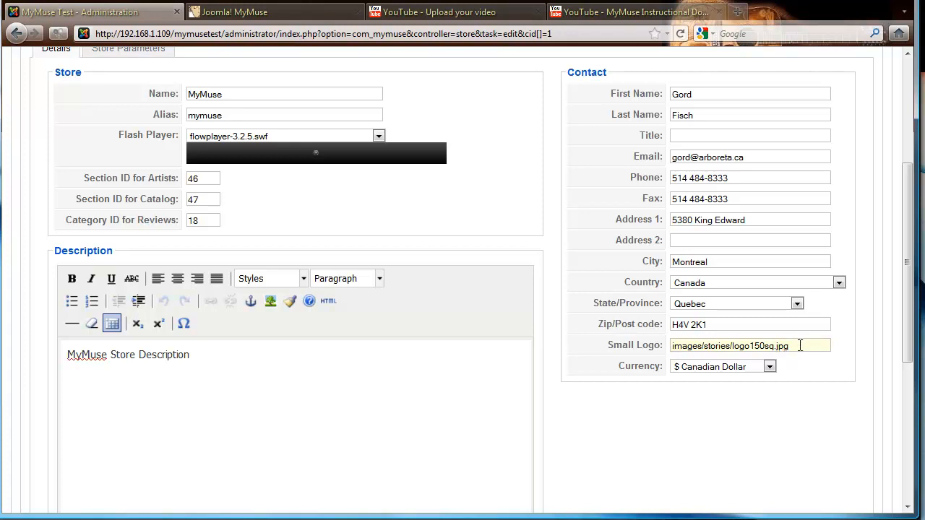
click(771, 367)
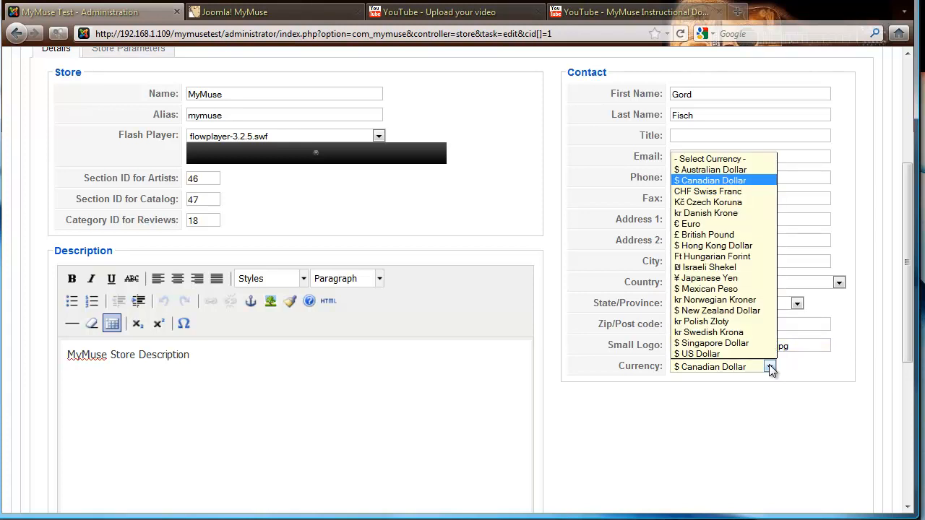
click(751, 414)
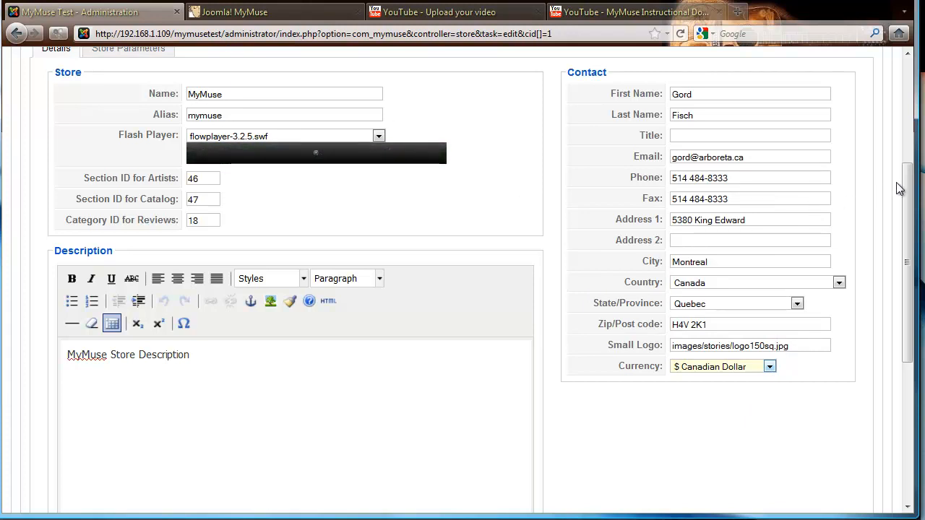
drag(908, 181, 916, 94)
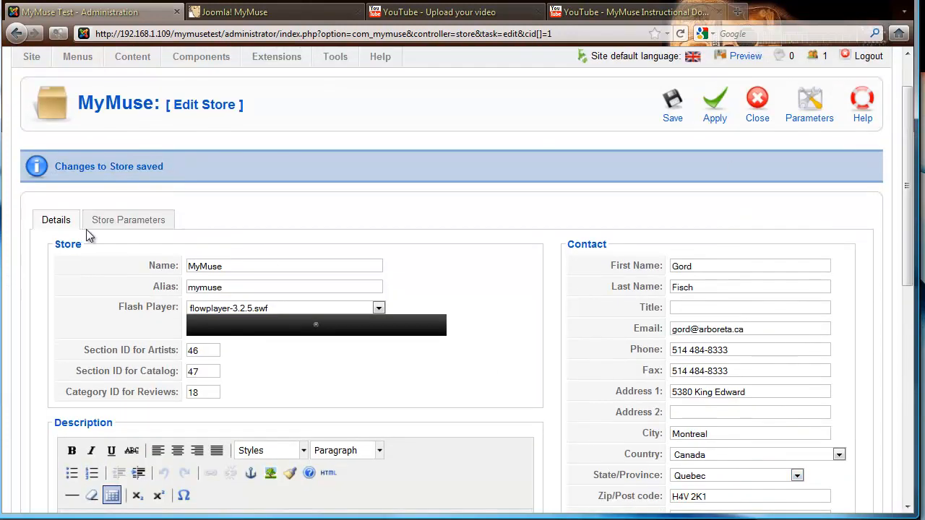
- Open the store parameters and examine the currency format, registration type and State Required options
click(112, 222)
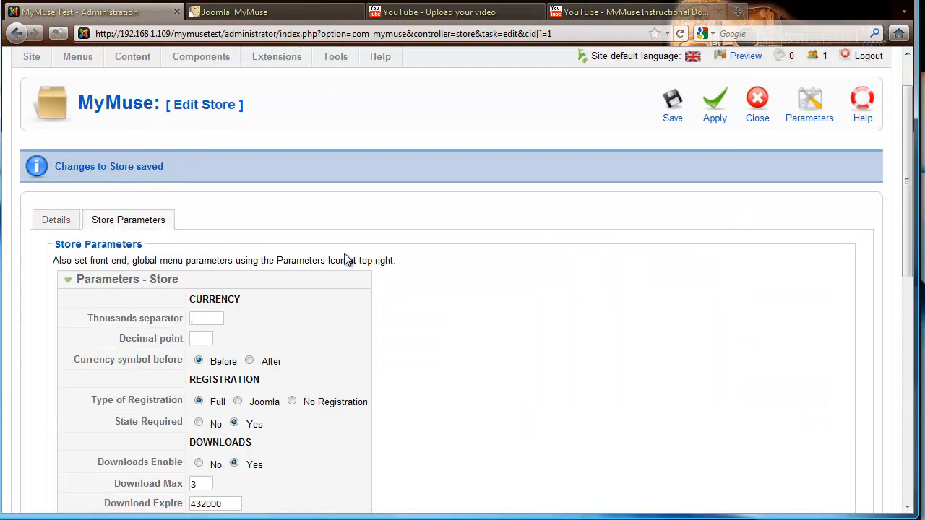
scroll(908, 207, down, 5)
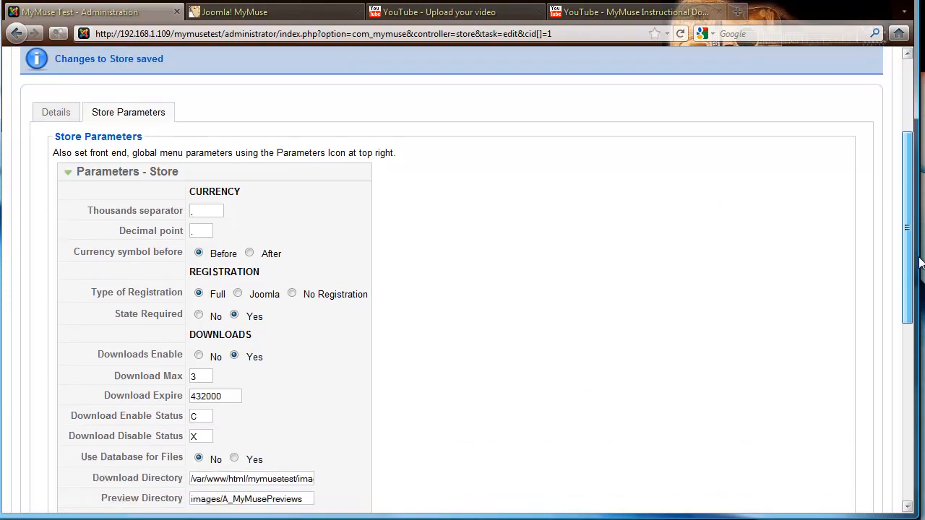
scroll(908, 207, down, 2)
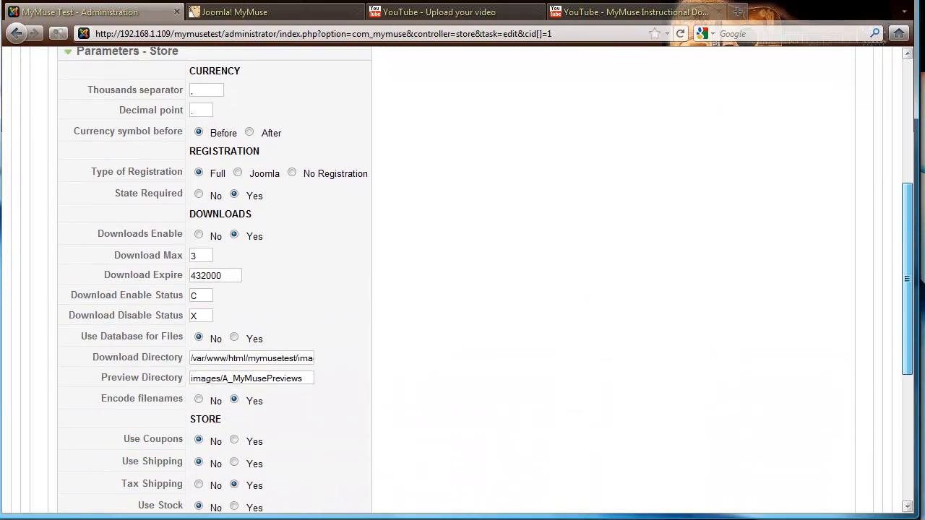
mouse_move(110, 91)
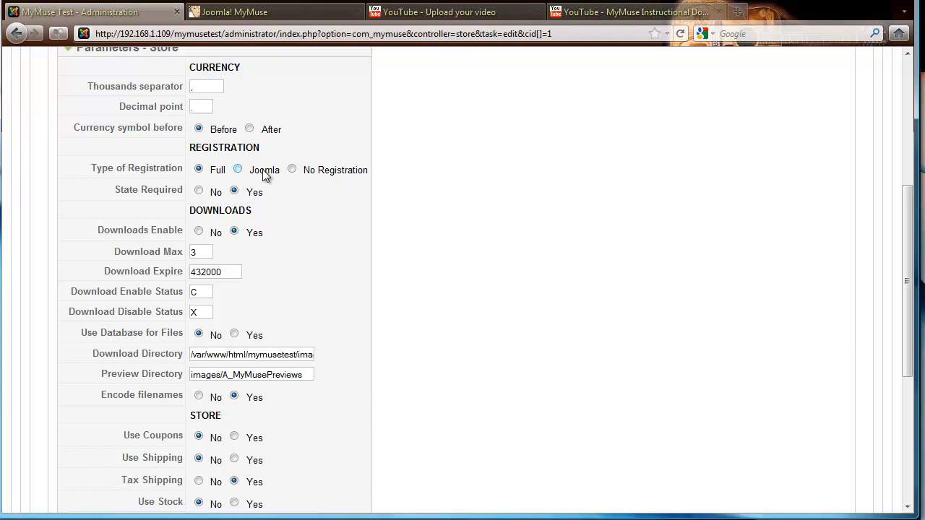
drag(281, 172, 248, 176)
click(350, 177)
drag(369, 171, 304, 173)
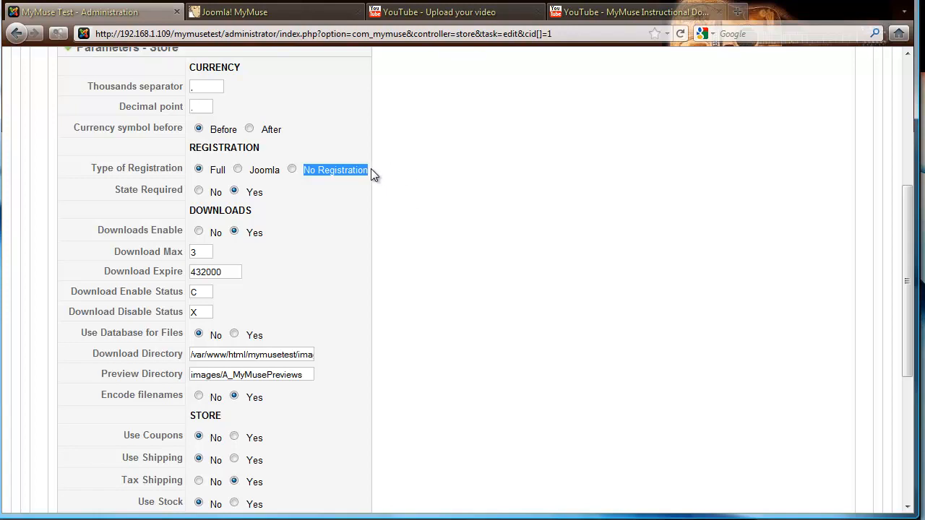
click(407, 186)
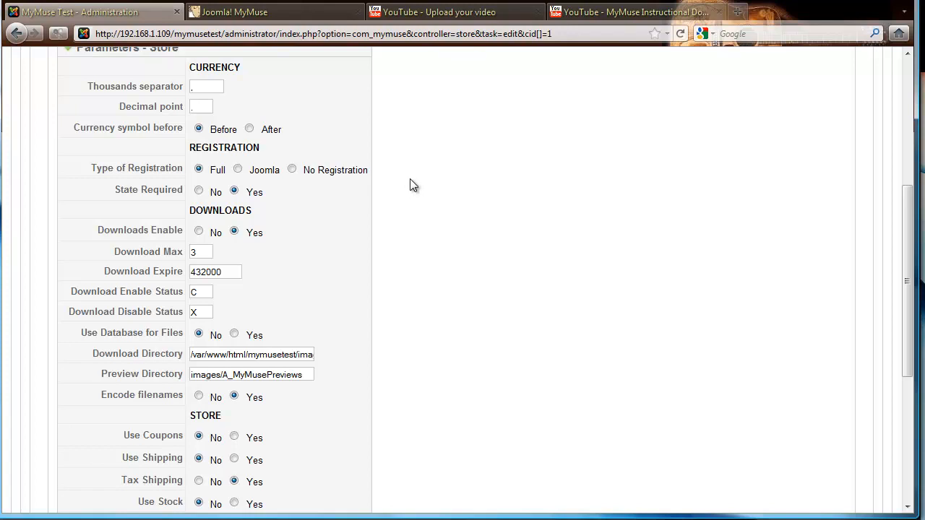
mouse_move(155, 190)
- Examine the store's download expiry, Use Database for Files and Download Directory parameters
drag(903, 253, 910, 310)
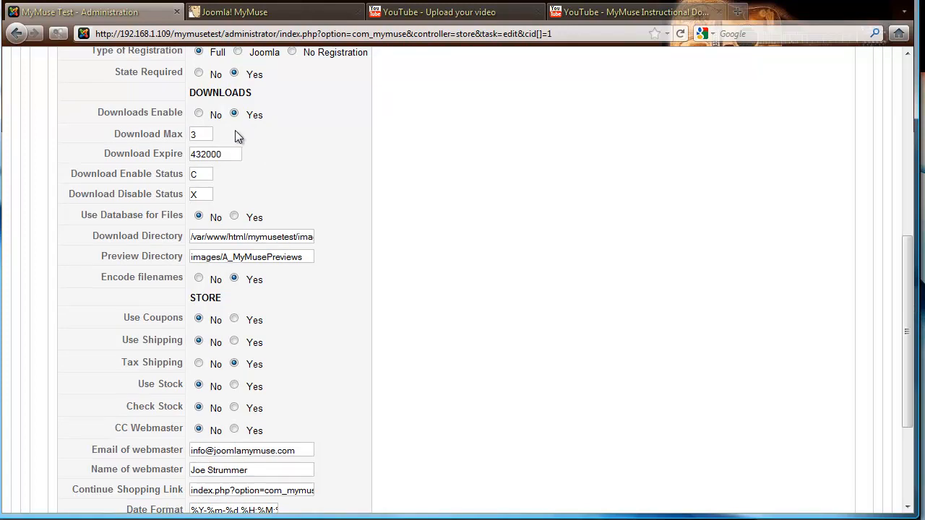
click(229, 154)
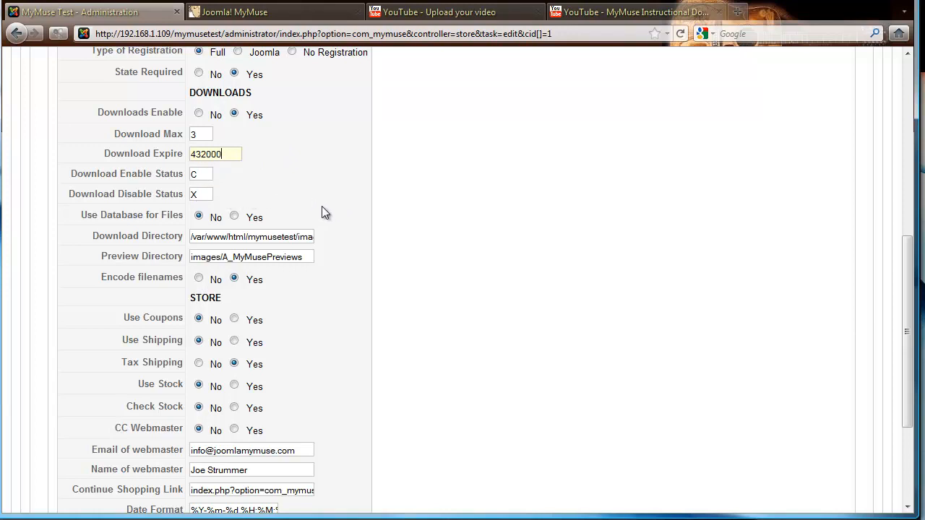
mouse_move(134, 216)
mouse_move(133, 240)
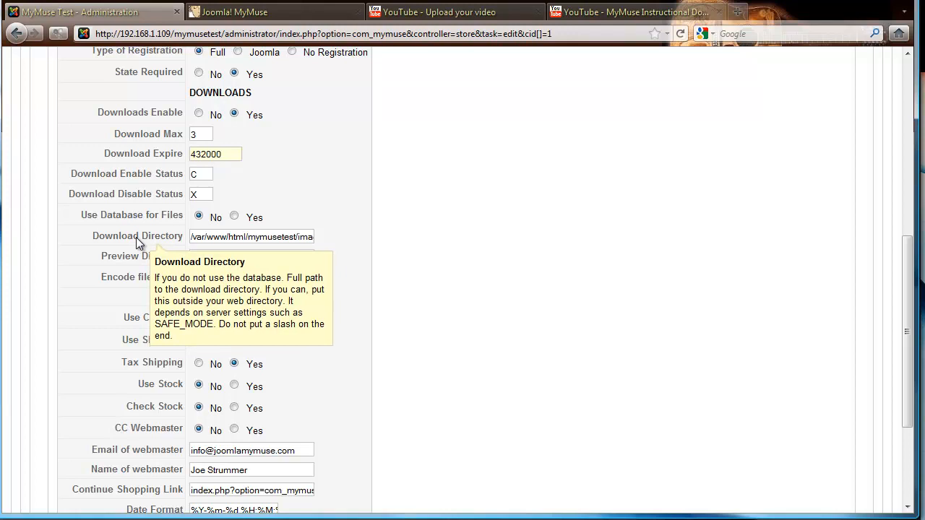
- Inspect the end of the Download Directory path, the Preview Directory and the Encode filenames option
click(301, 237)
key(Right)
key(Right)
key(Right)
key(Right)
key(Right)
key(Right)
key(Right)
key(Right)
key(Right)
key(Right)
key(Right)
key(Right)
key(Right)
key(Right)
key(Right)
key(Right)
key(Right)
key(Right)
key(Right)
key(Right)
key(Right)
key(Right)
key(Right)
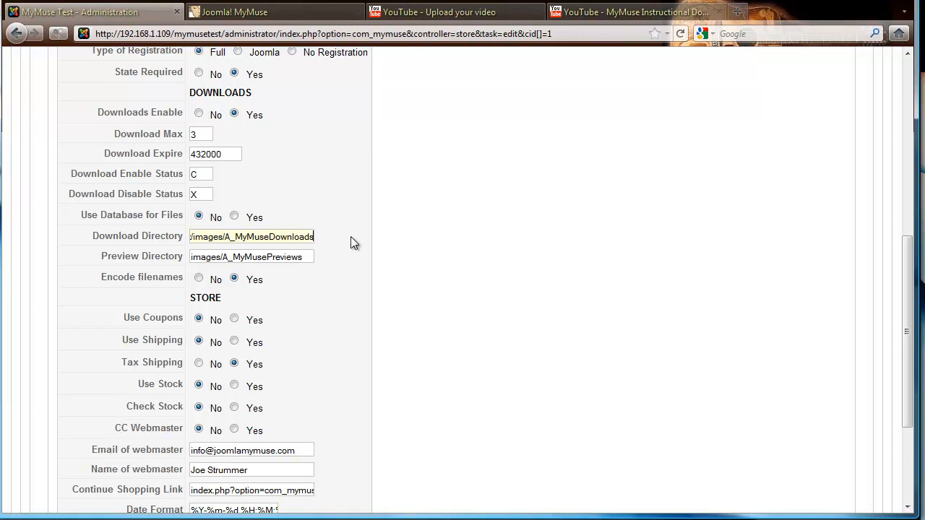
click(303, 258)
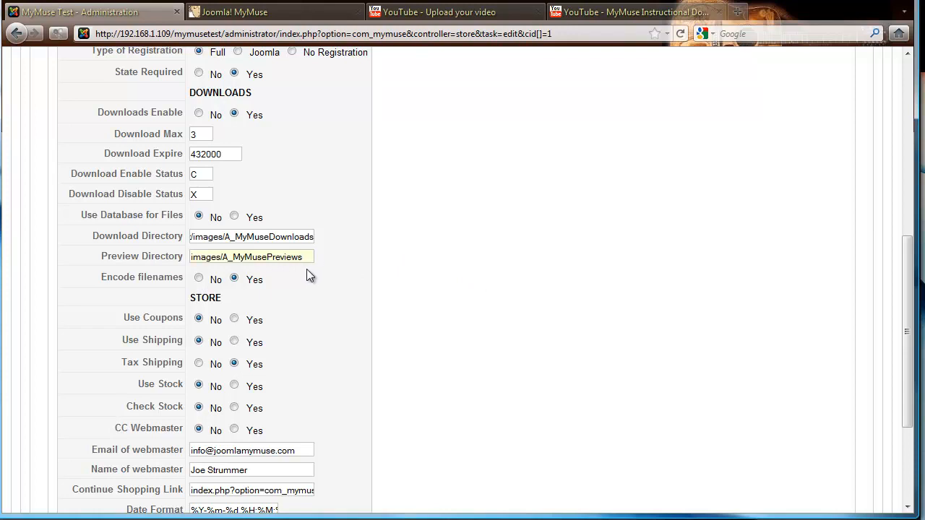
mouse_move(145, 279)
- Review the stock, webmaster, shopping link, date format and testing parameters, and save the store
drag(910, 316, 912, 389)
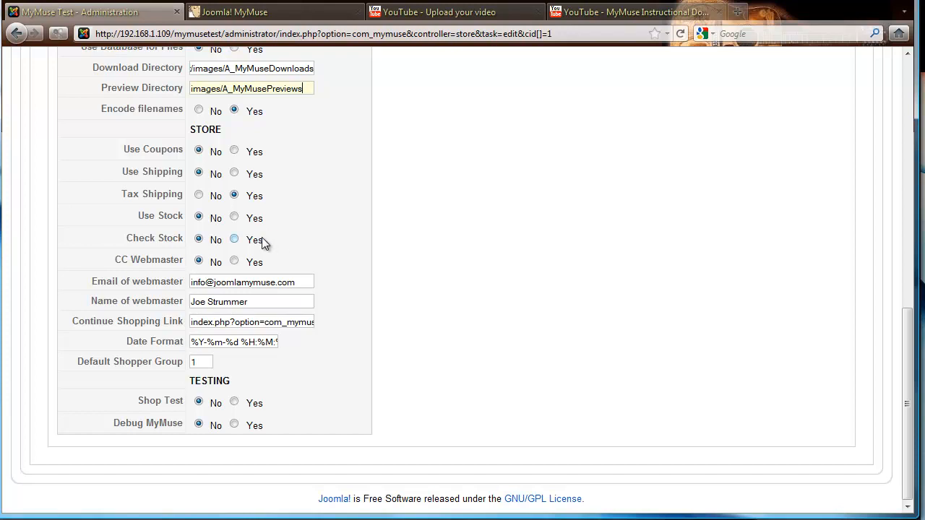
mouse_move(150, 238)
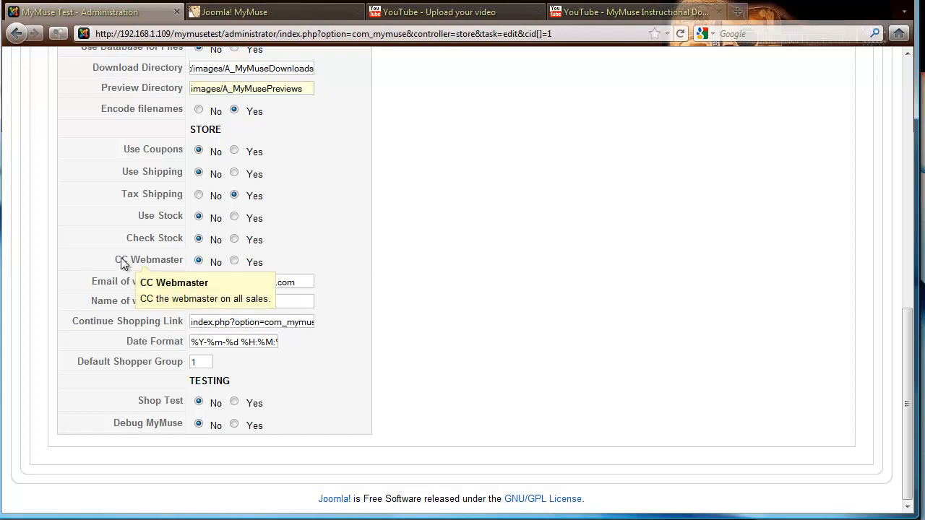
click(301, 283)
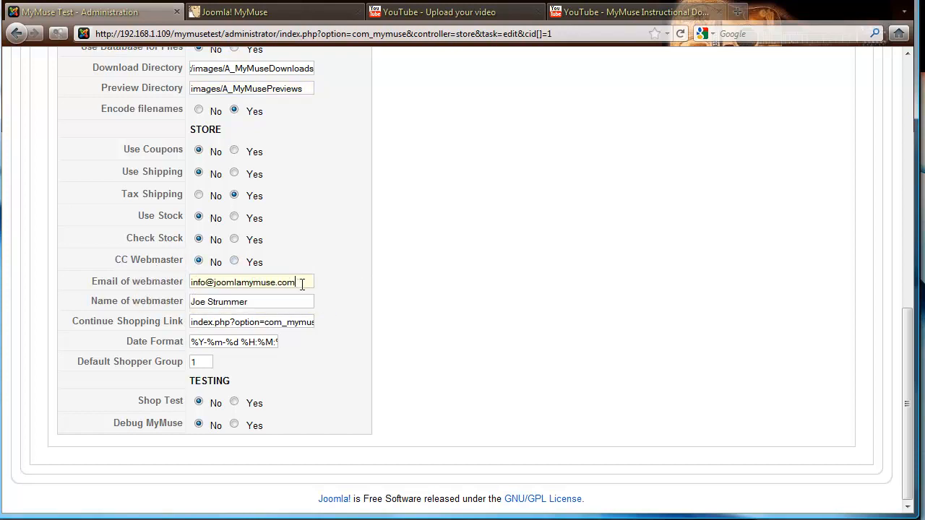
click(260, 322)
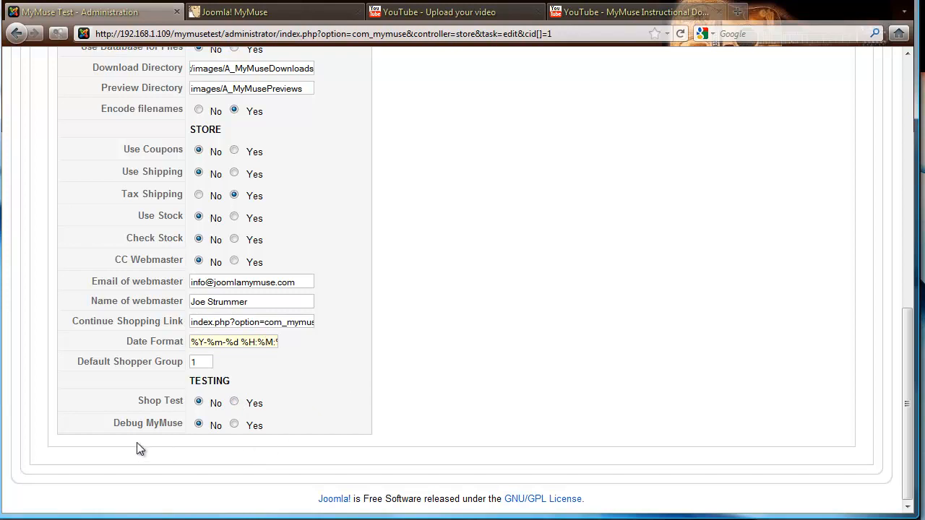
mouse_move(152, 428)
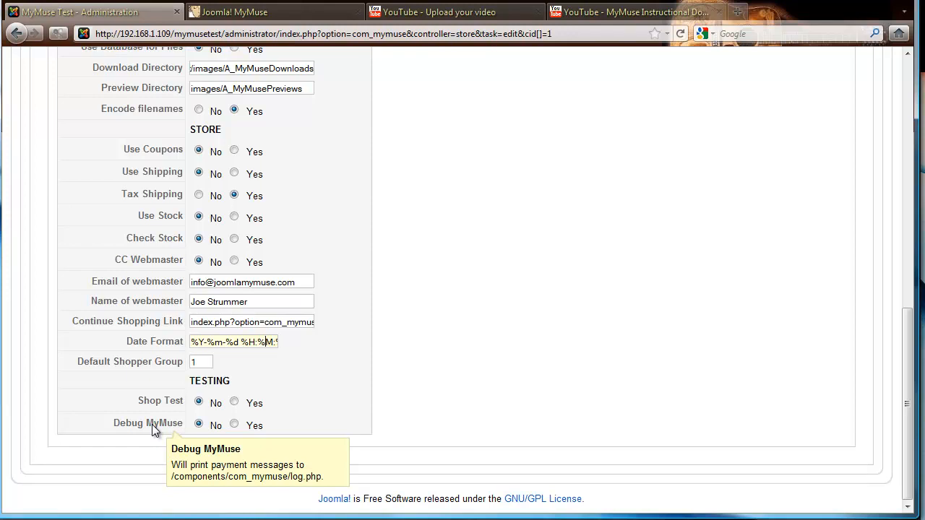
drag(906, 411, 900, 154)
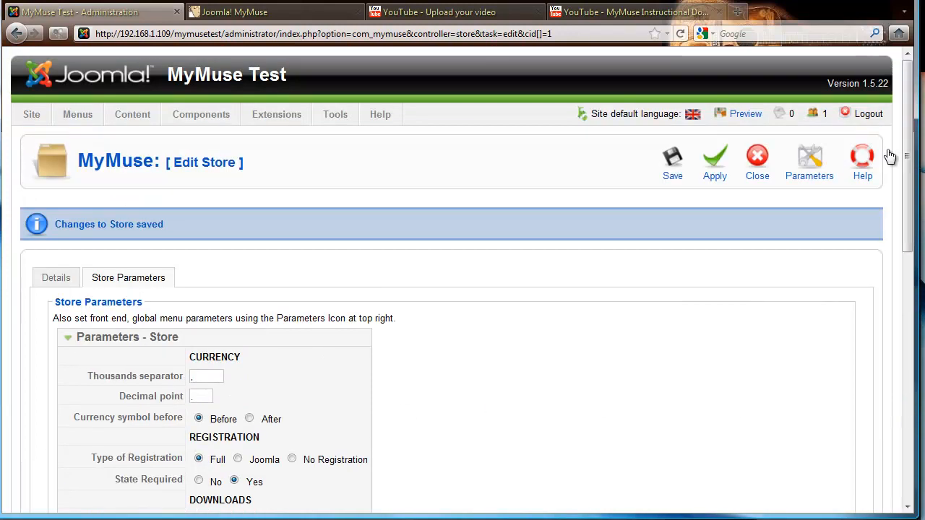
click(672, 169)
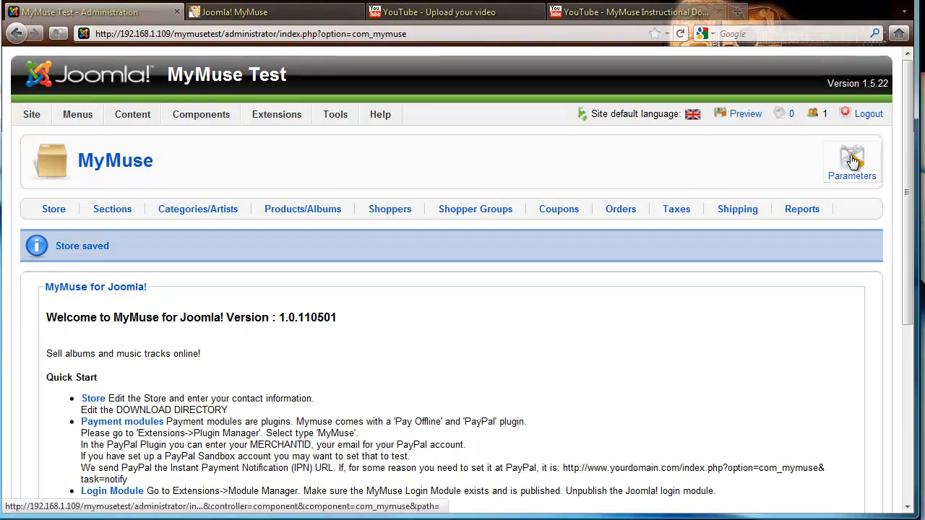
- Open MyMuse's global configuration parameters and set the default category layout to Columns
key(ctrl+minus)
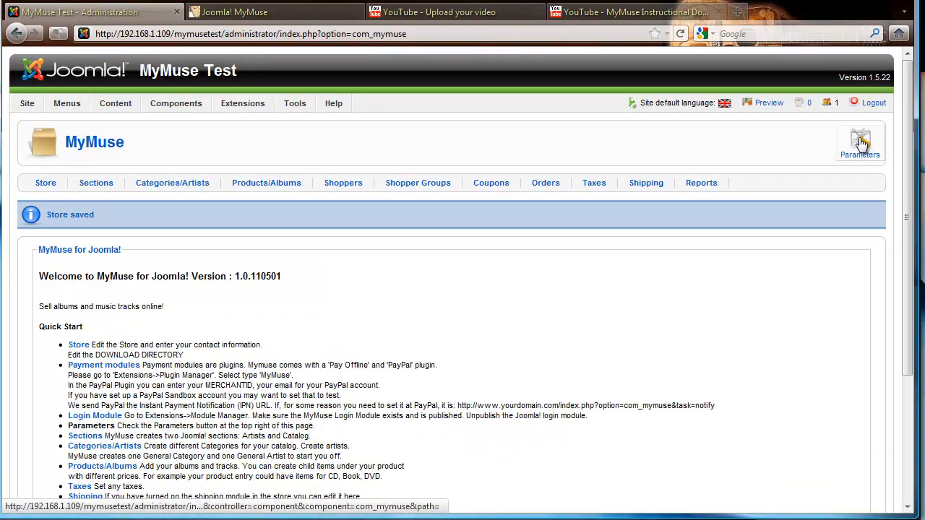
click(860, 142)
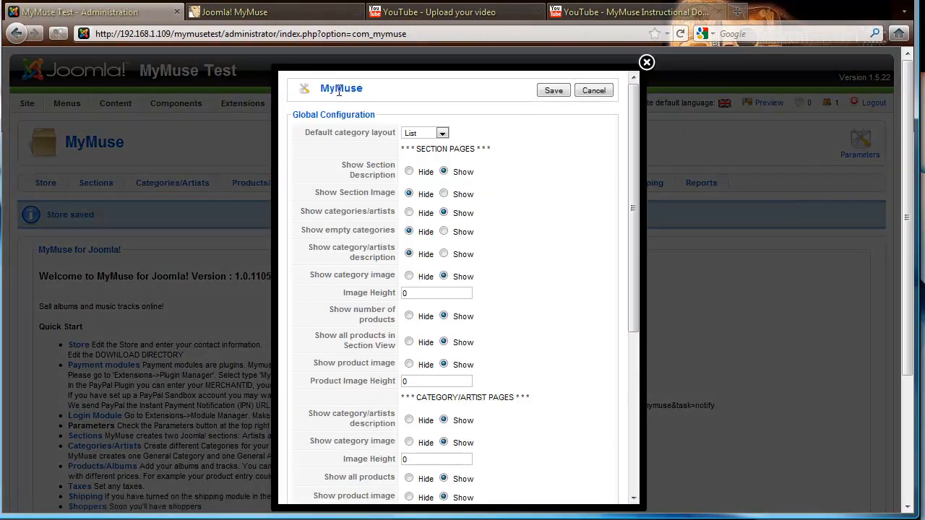
click(442, 134)
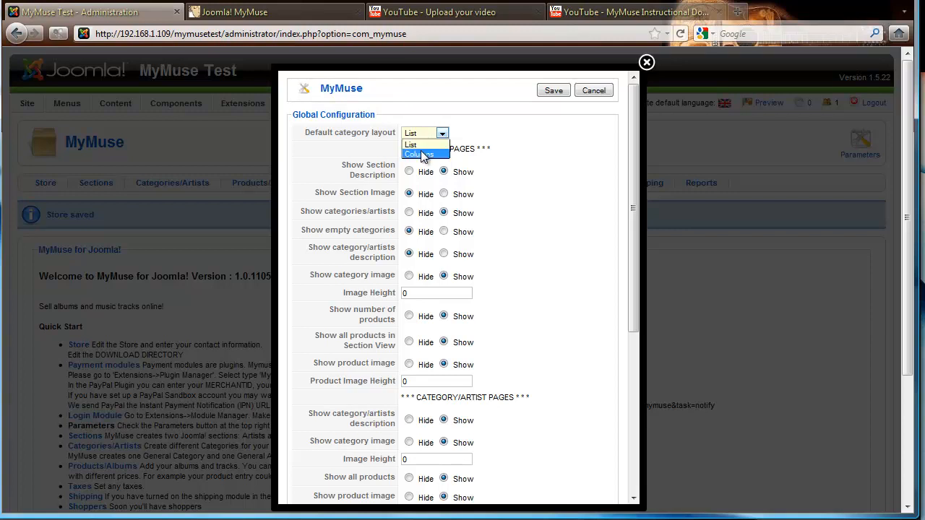
click(422, 154)
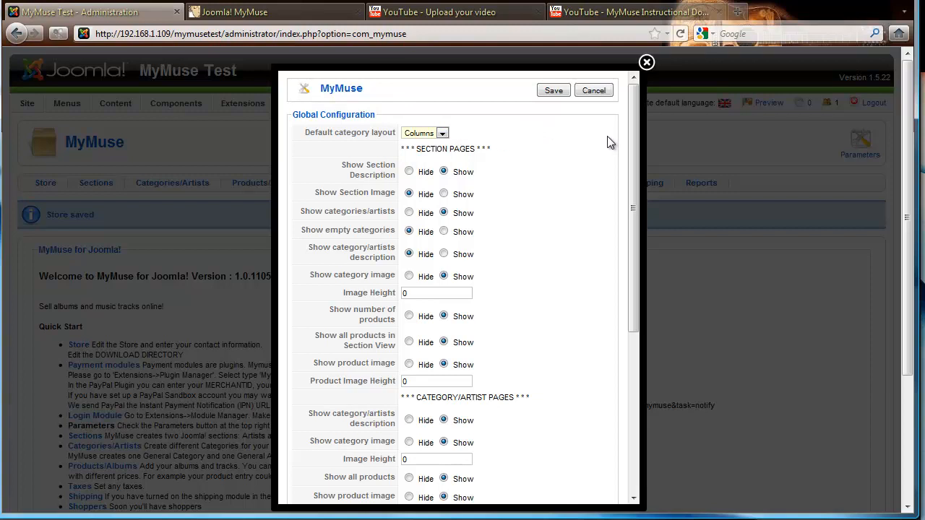
- Review the Section Pages display settings down to the Product Image Height value
mouse_move(635, 143)
mouse_down()
mouse_move(636, 155)
mouse_move(636, 142)
mouse_up()
drag(492, 149, 401, 151)
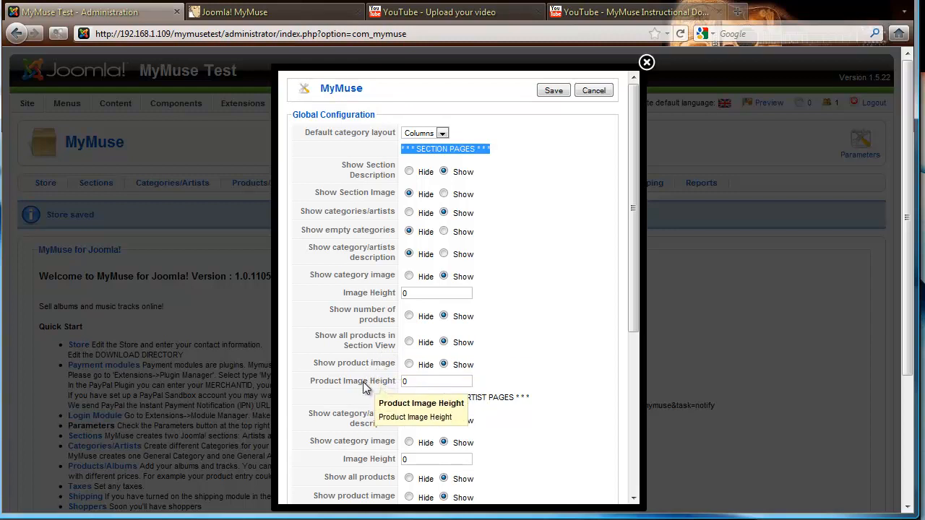
double_click(415, 383)
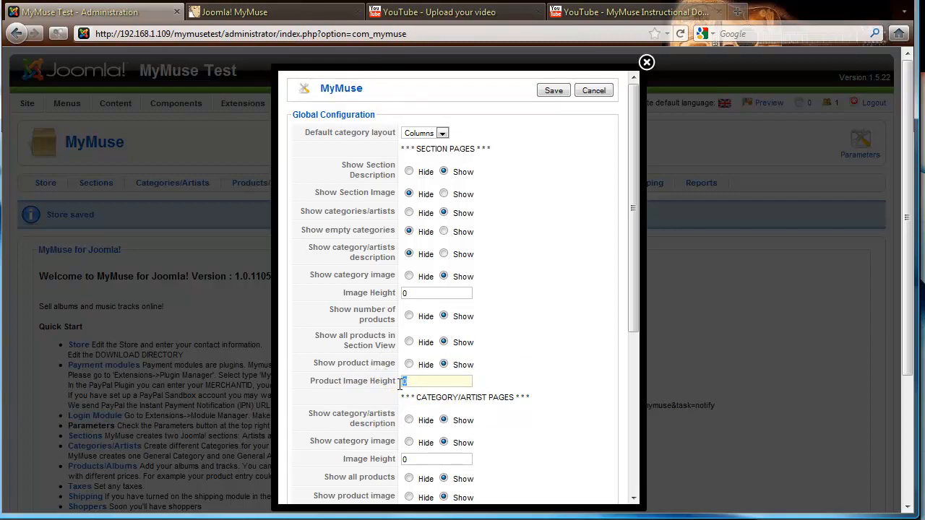
- Review the Category/Artist Pages settings for descriptions, category images, showing all products, and product images and their height
drag(633, 277, 634, 439)
drag(402, 132, 519, 130)
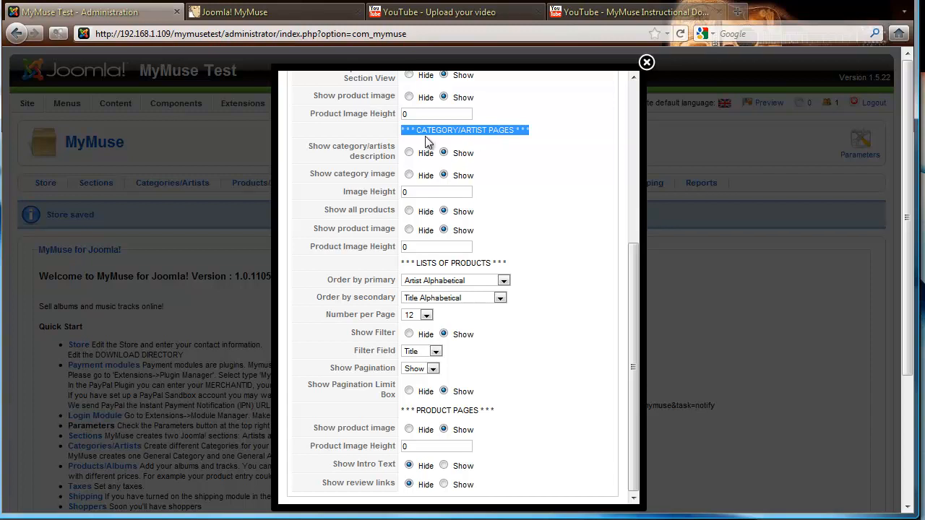
mouse_move(362, 158)
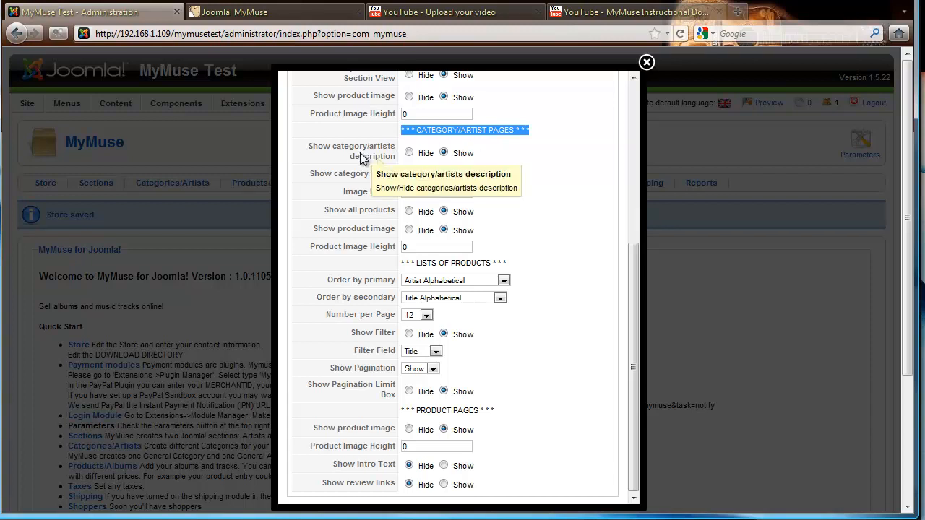
mouse_move(368, 177)
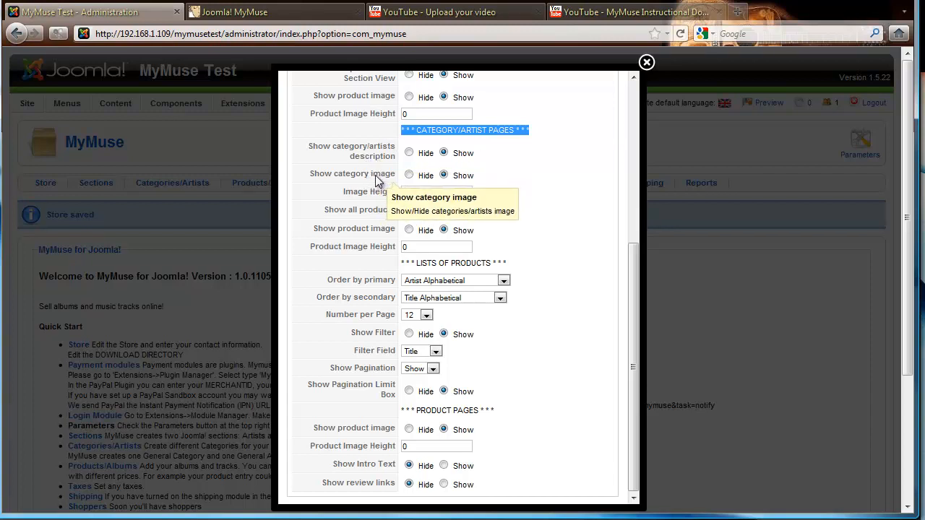
mouse_move(374, 198)
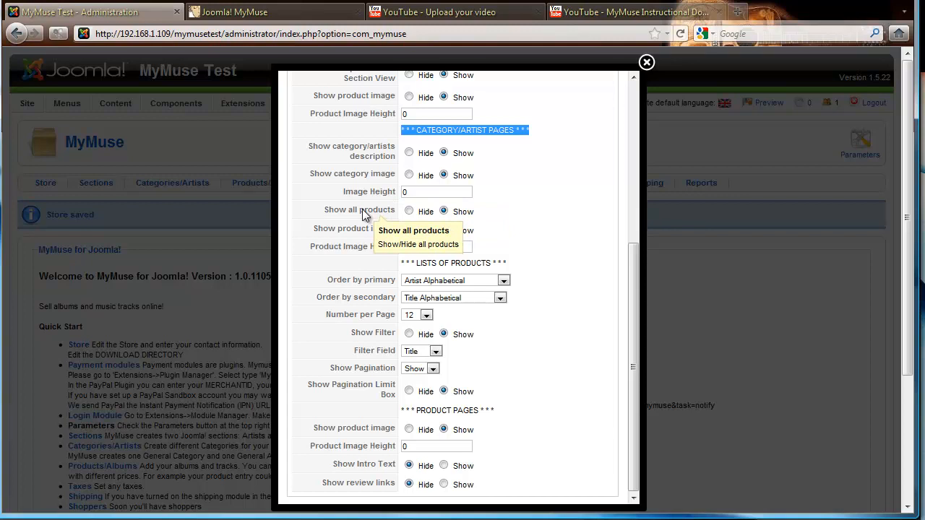
mouse_move(352, 230)
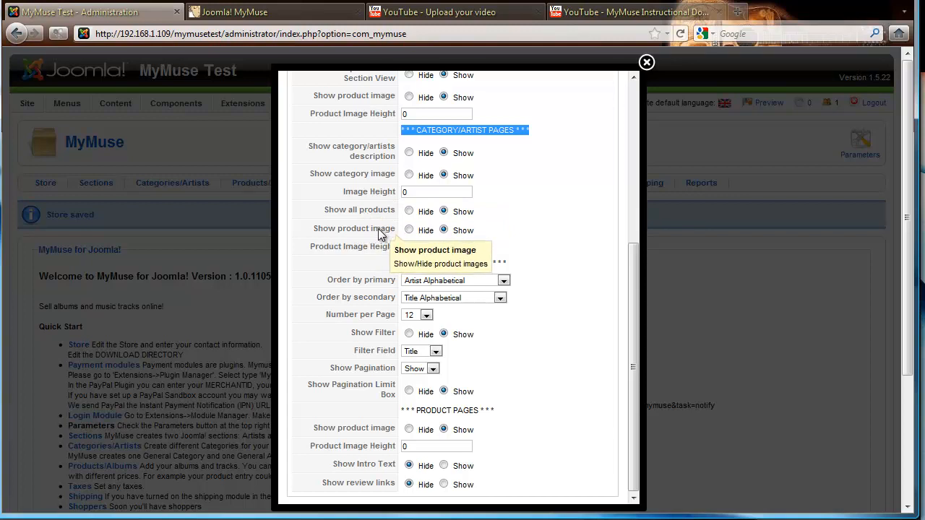
mouse_move(368, 249)
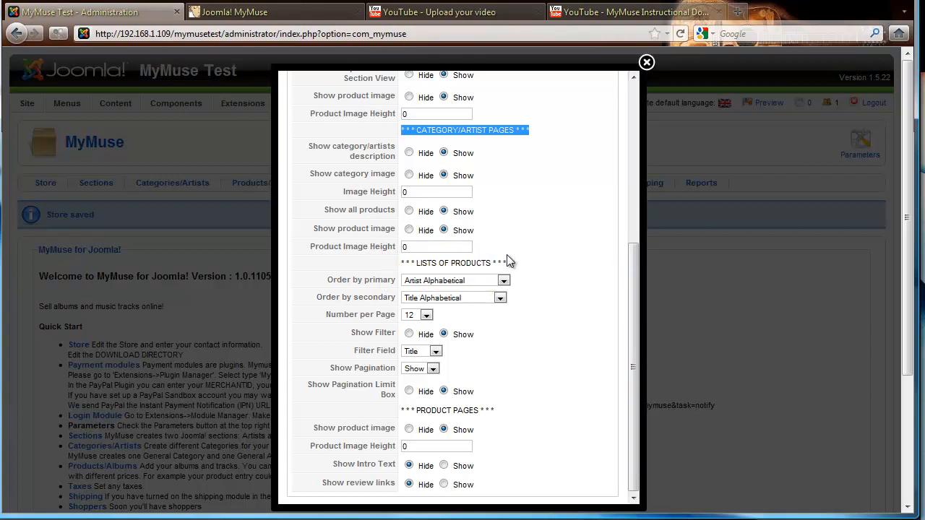
- Examine the Lists of Products settings, including the primary ordering choices, filter, pagination and pagination limit box
drag(509, 263, 402, 266)
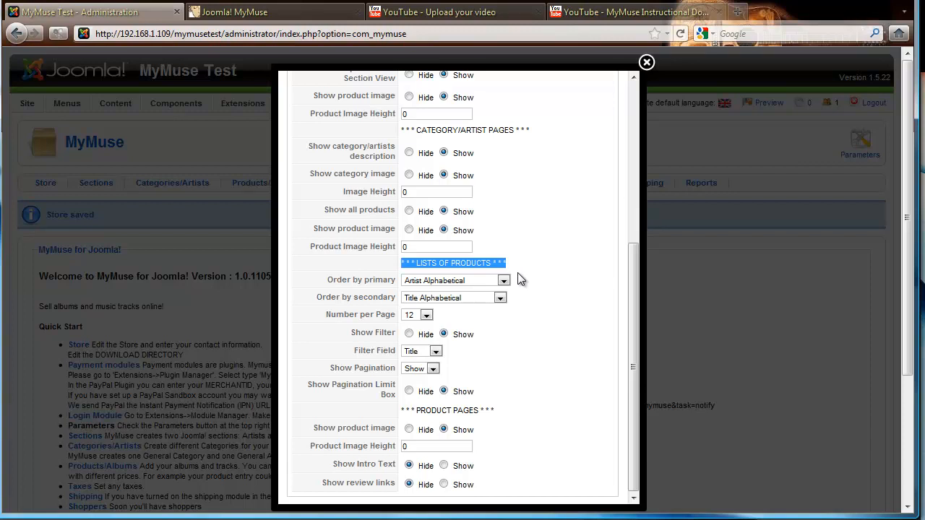
click(501, 281)
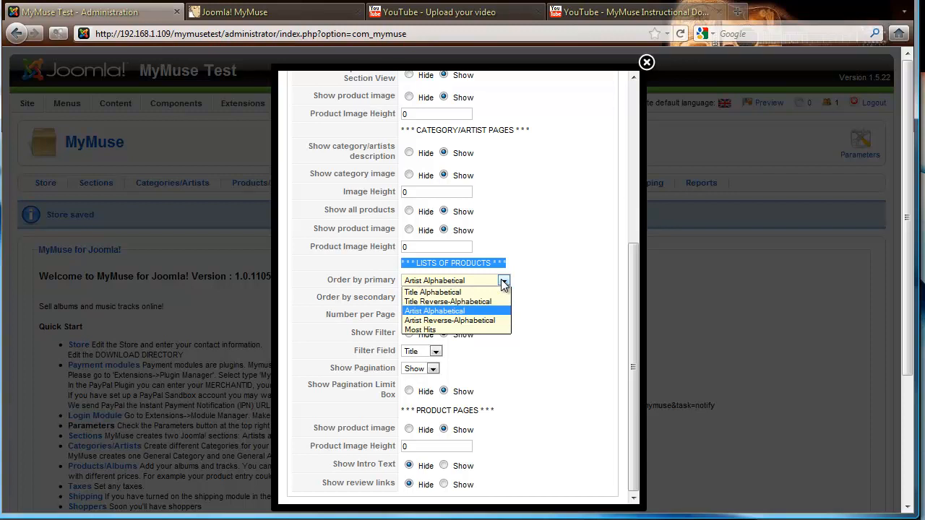
click(546, 276)
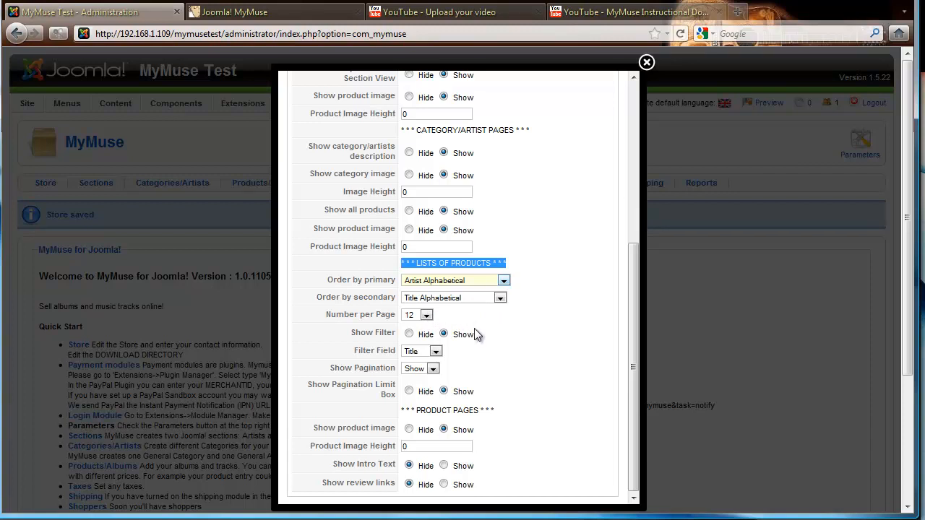
mouse_move(367, 338)
mouse_move(374, 373)
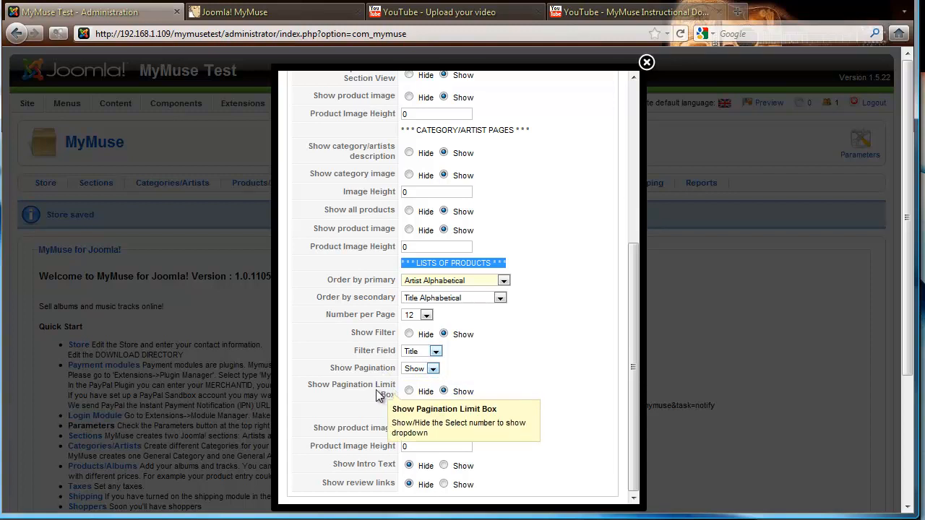
mouse_move(386, 394)
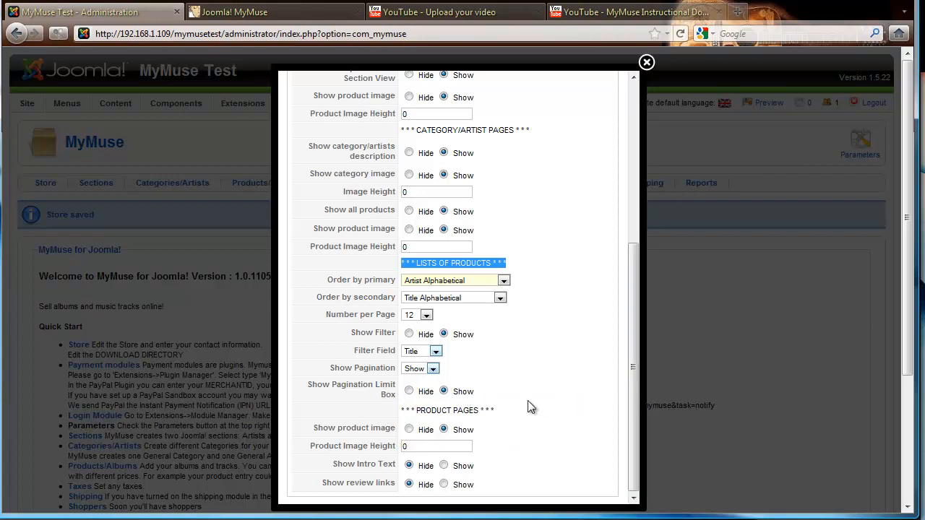
- Set Show Intro Text to Show for the product pages and save the global configuration
drag(503, 412, 403, 405)
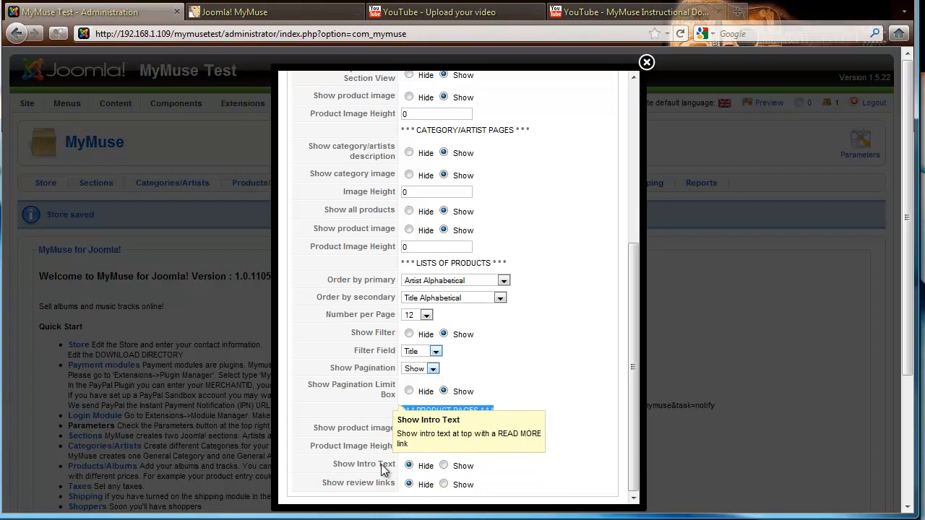
click(444, 466)
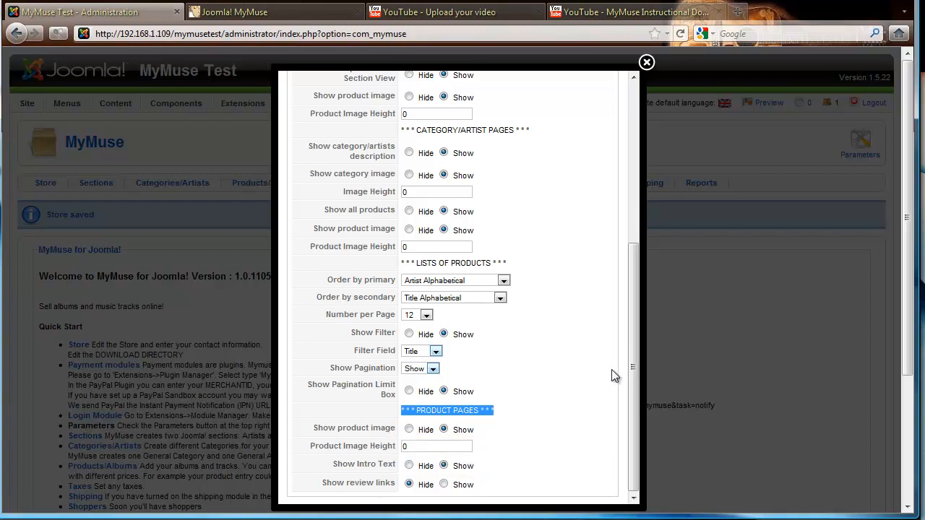
drag(631, 352, 631, 156)
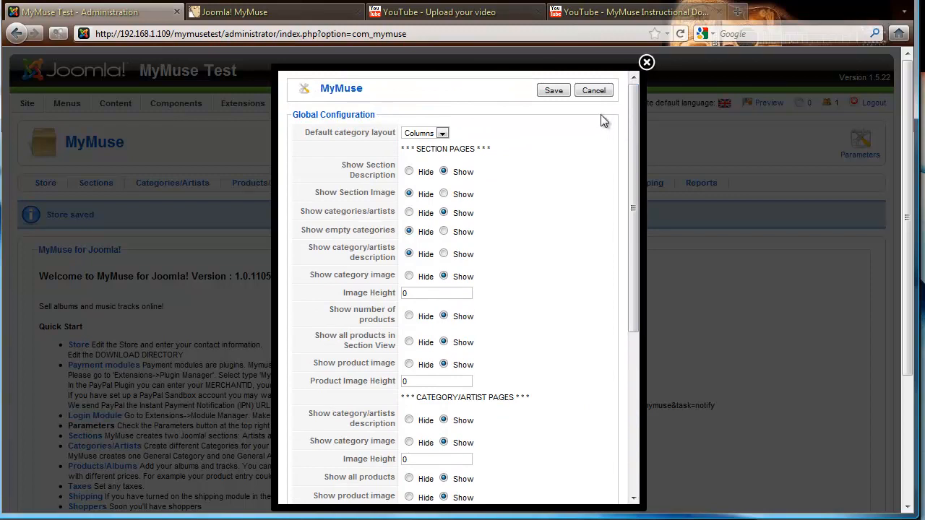
click(552, 90)
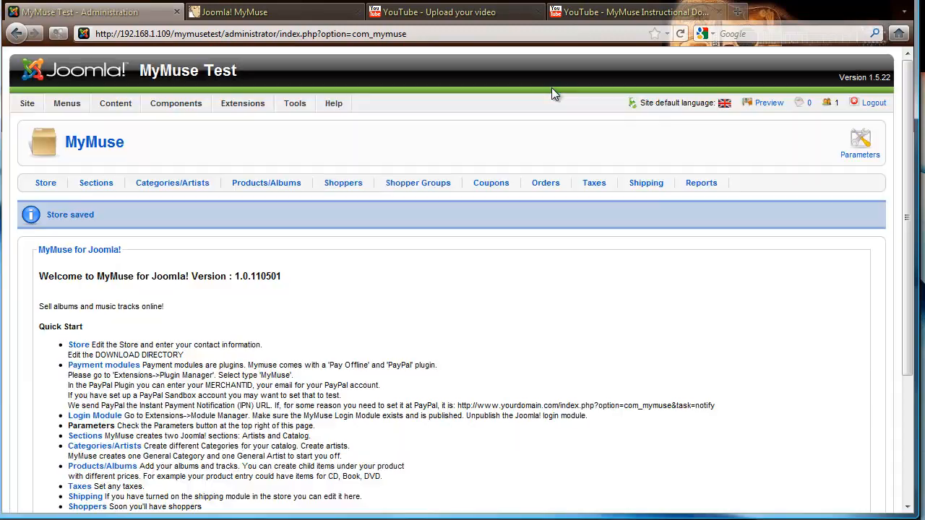